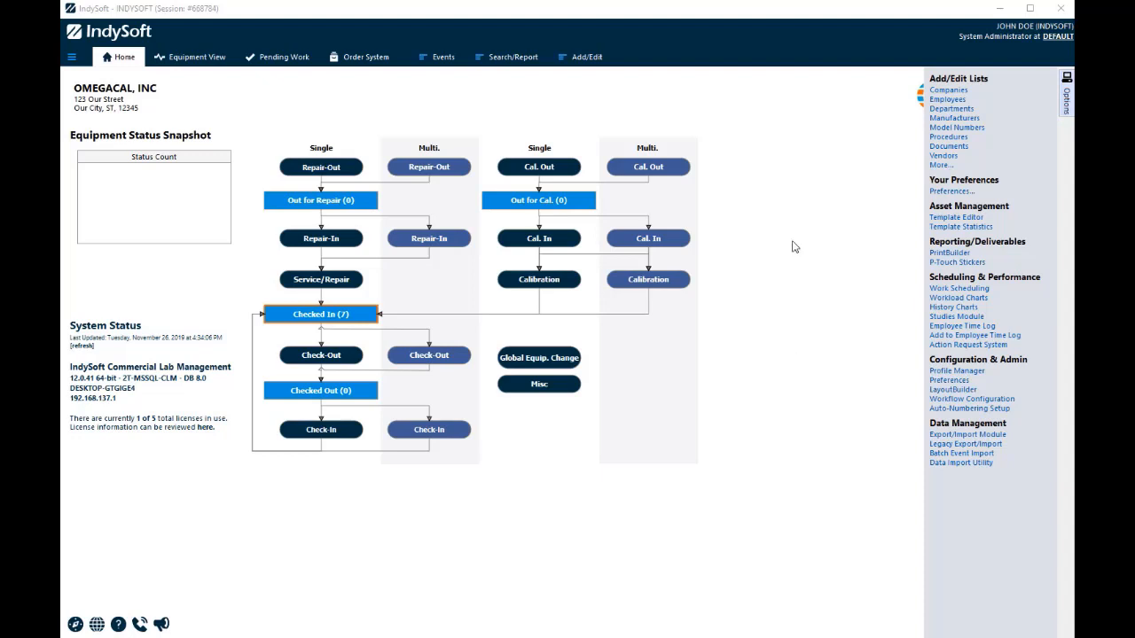
Start a new CALIBRATION schedule for the equipment with a 6-month interval and a last performed date of 11/26/2019
{"action": "left_click", "coordinate": [195, 62]}
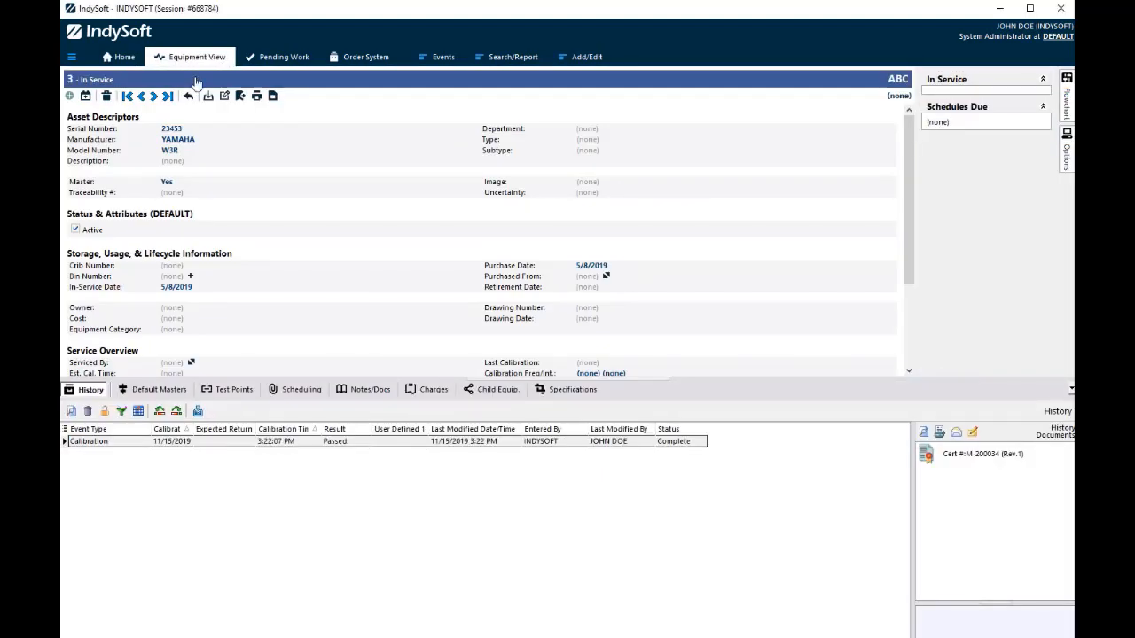
{"action": "left_click", "coordinate": [300, 390]}
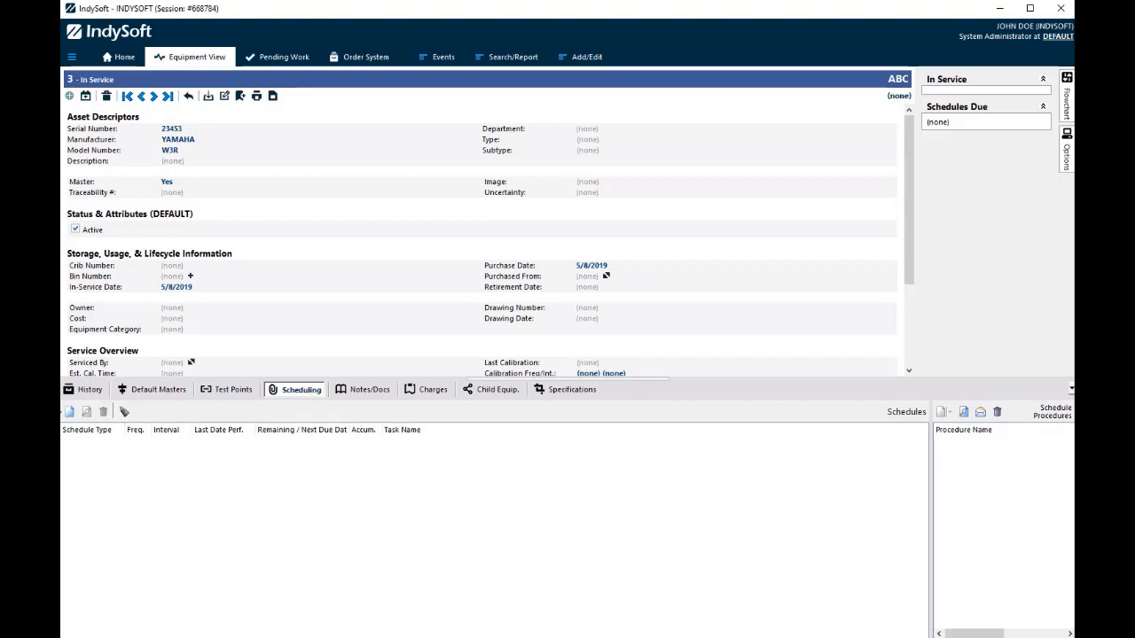
{"action": "left_click", "coordinate": [68, 413]}
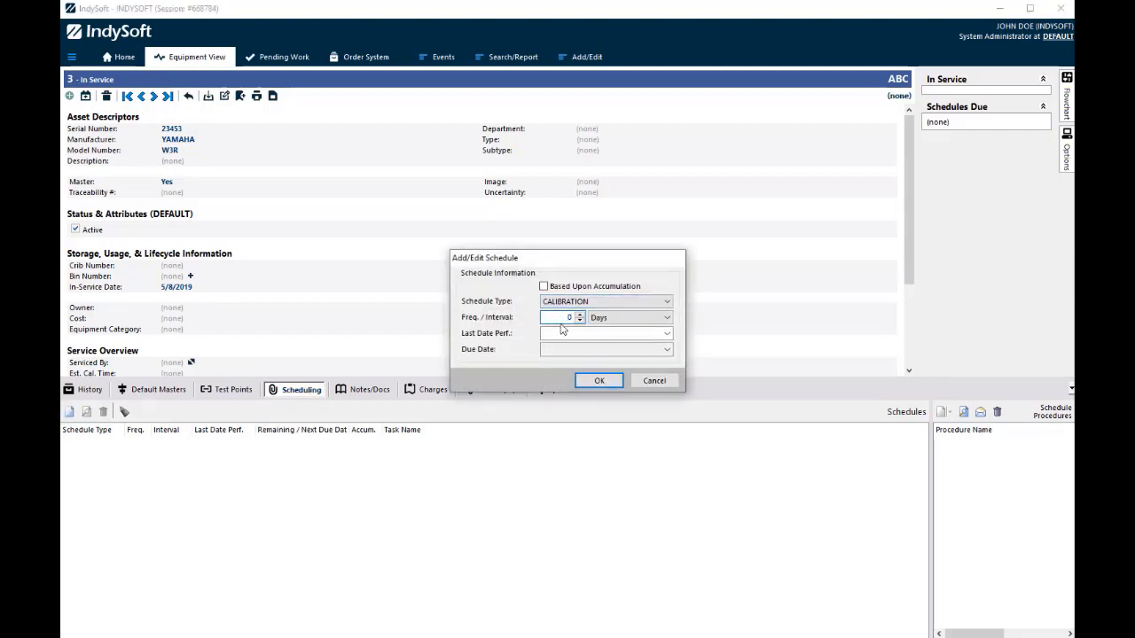
{"action": "type", "text": "6"}
{"action": "left_click", "coordinate": [625, 317]}
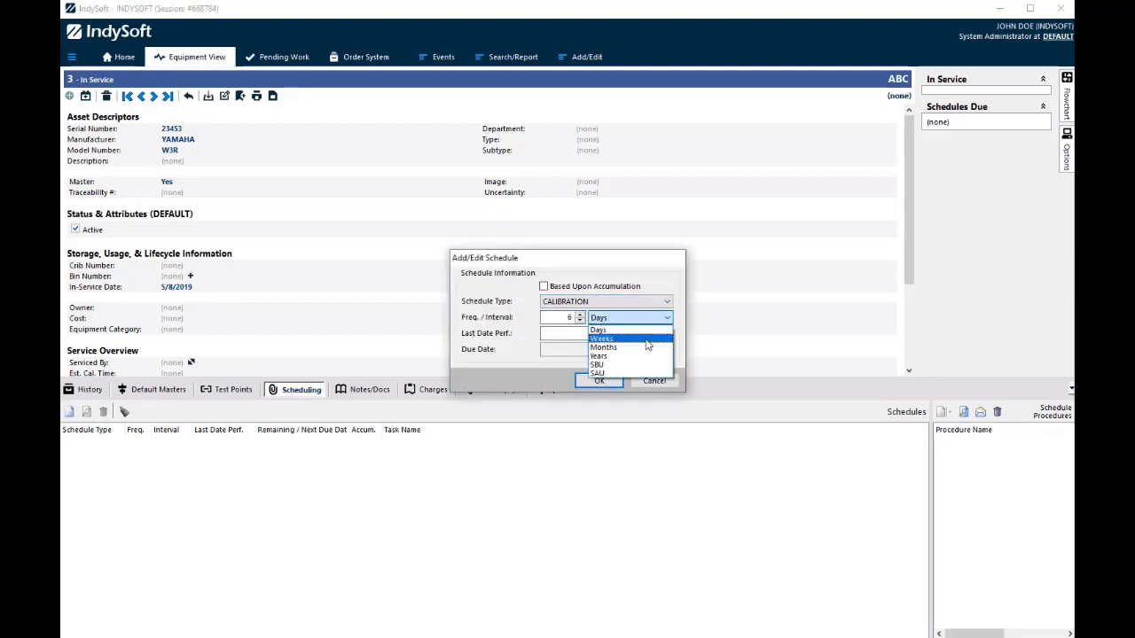
{"action": "left_click", "coordinate": [638, 347]}
{"action": "left_click", "coordinate": [667, 334]}
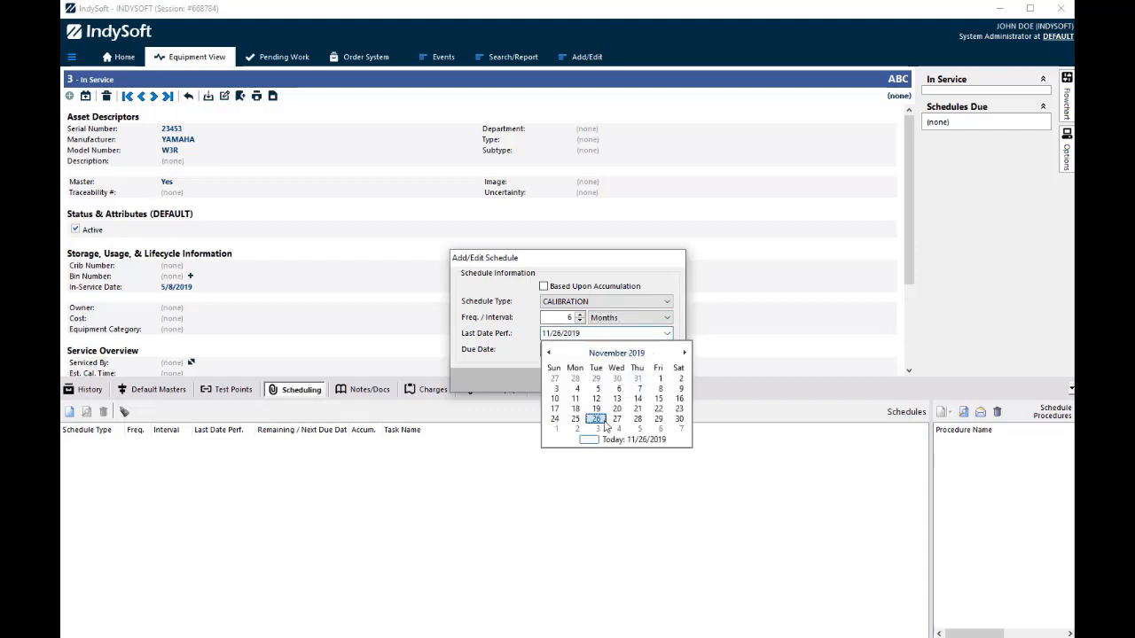
{"action": "left_click", "coordinate": [615, 440]}
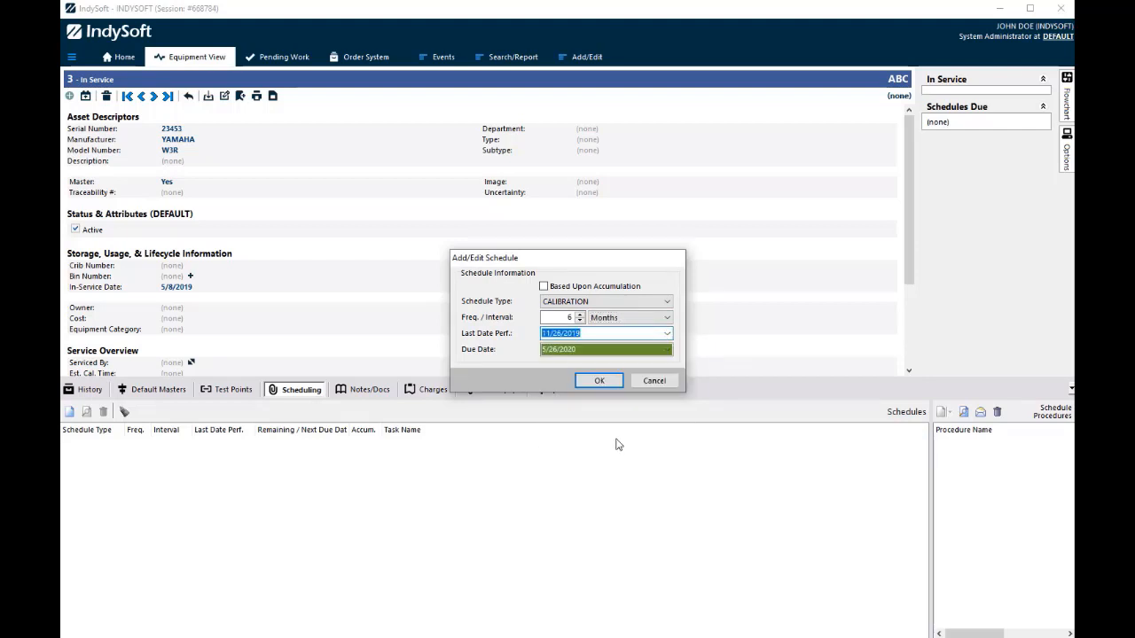
Change the schedule's last performed date to 11/26/2018 and its frequency to 12 months, and save it
{"action": "left_click", "coordinate": [597, 331]}
{"action": "type", "text": "2018"}
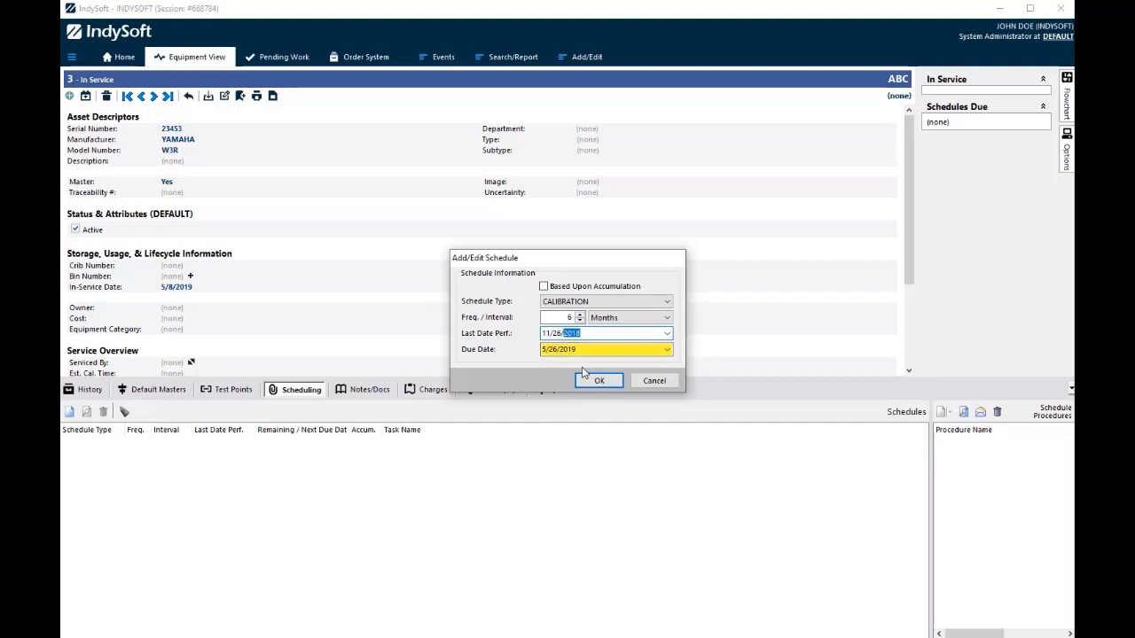
{"action": "double_click", "coordinate": [567, 316]}
{"action": "type", "text": "12"}
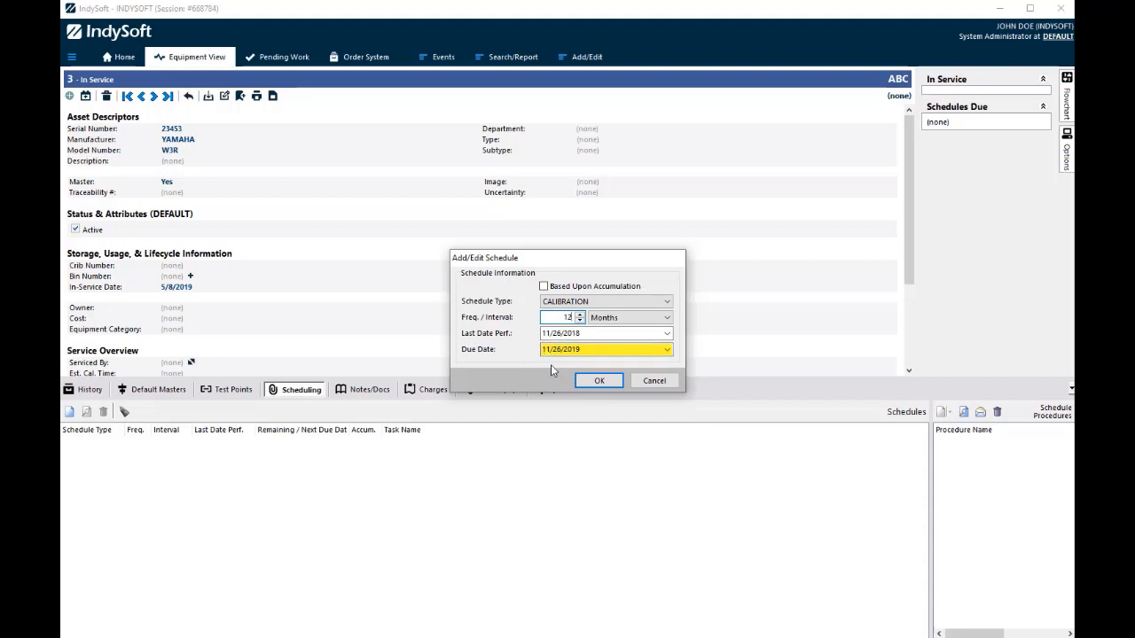
{"action": "left_click", "coordinate": [596, 381]}
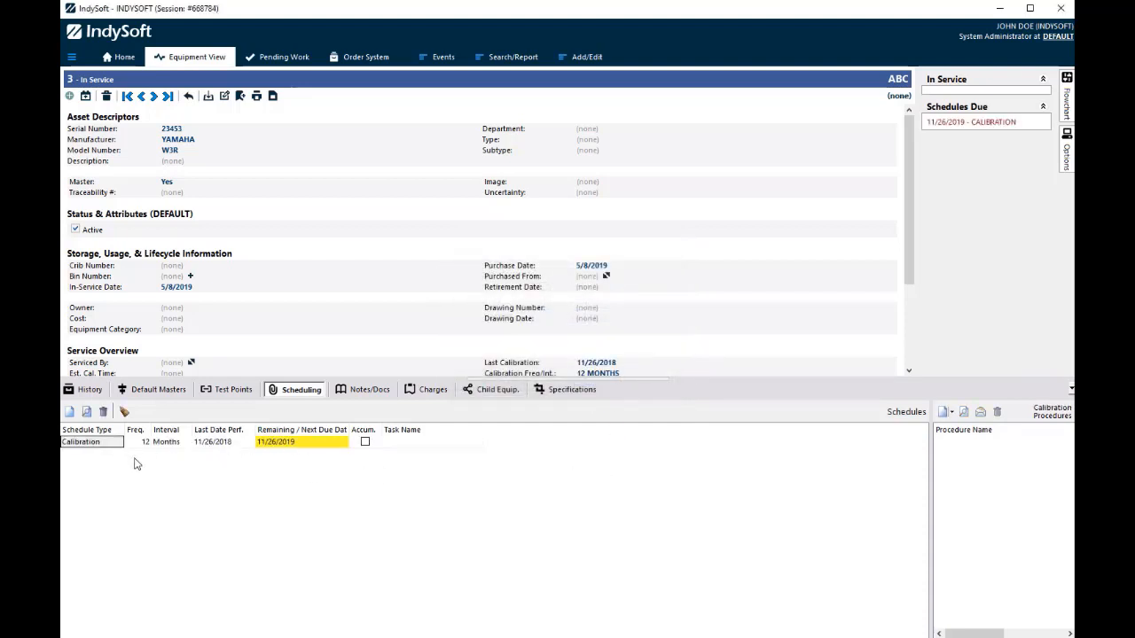
Open the CALIBRATION event's Schedule Updates in the workflow configuration and review the existing Calibration entry's settings
{"action": "left_click", "coordinate": [124, 57]}
{"action": "mouse_move", "coordinate": [1067, 104]}
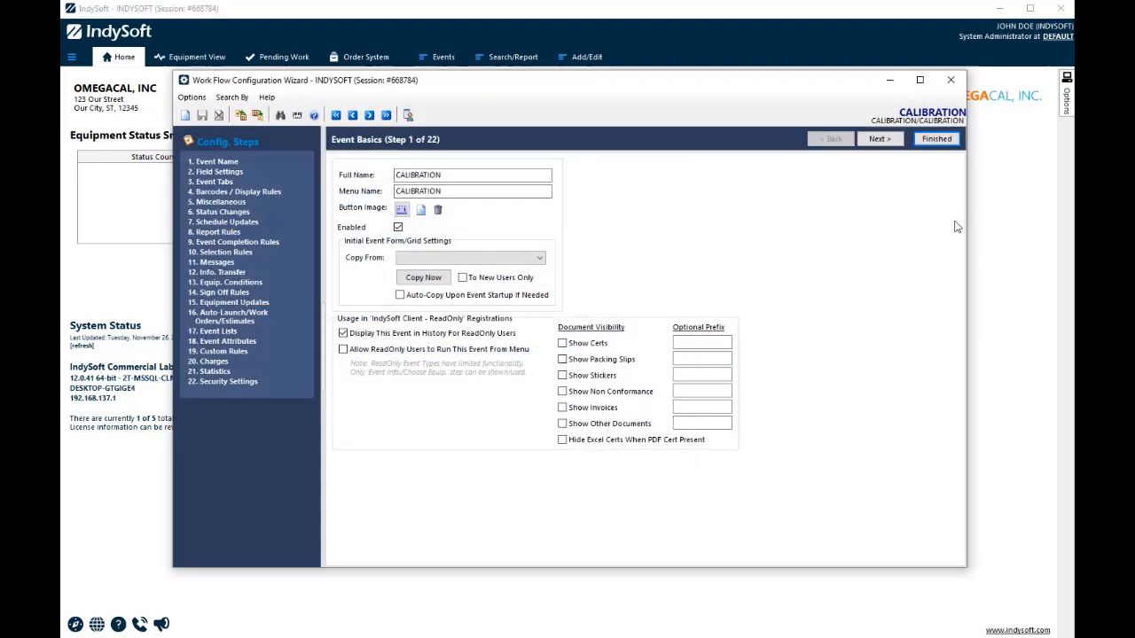
{"action": "left_click", "coordinate": [250, 222]}
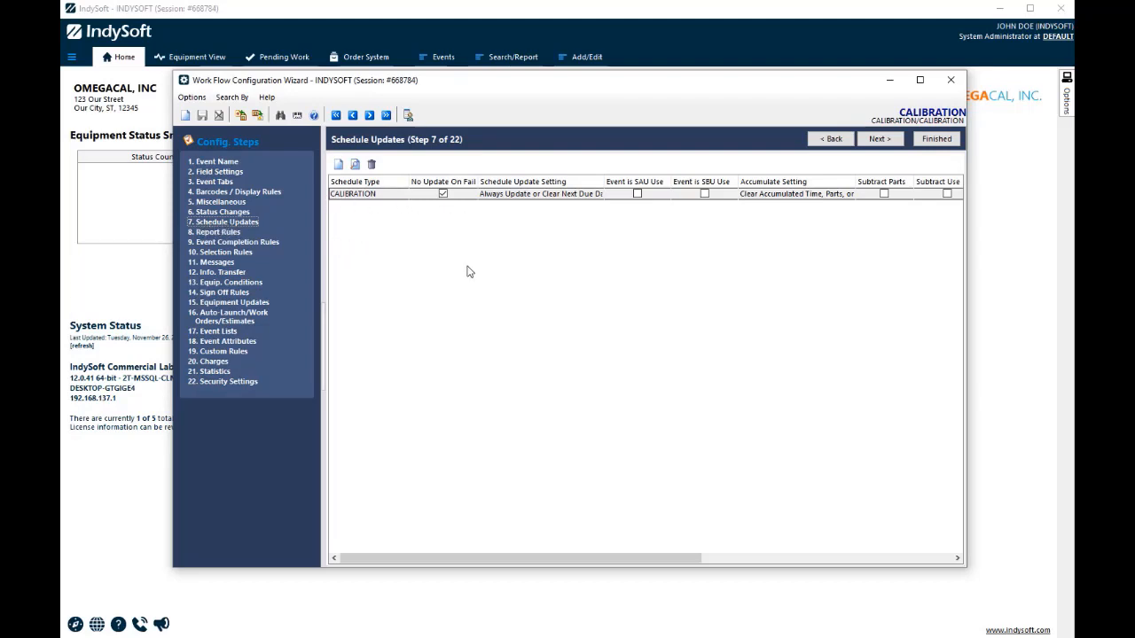
{"action": "double_click", "coordinate": [384, 197]}
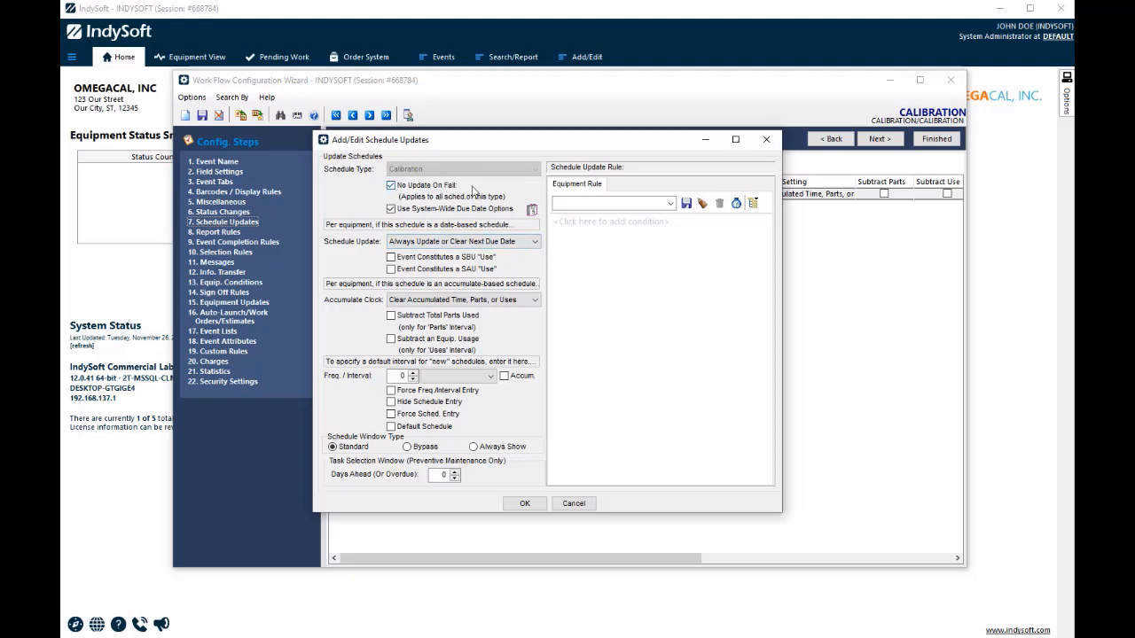
{"action": "left_click", "coordinate": [592, 505]}
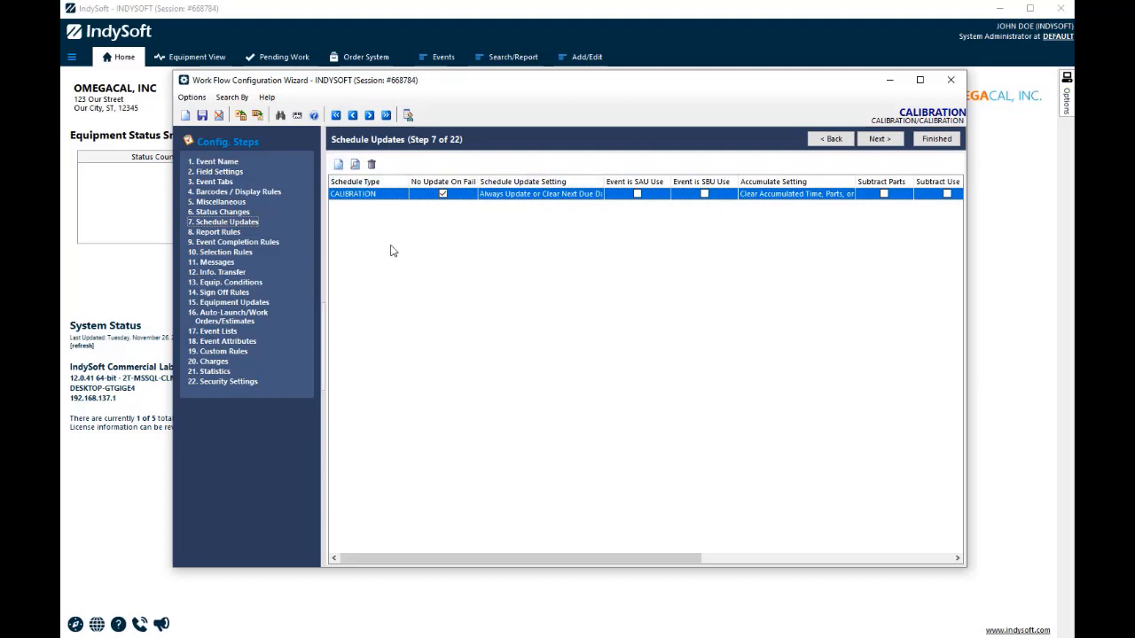
Add a schedule update for the Calibration type using the option "Due Date Schedules - Clear Due Date Only"
{"action": "left_click", "coordinate": [338, 165]}
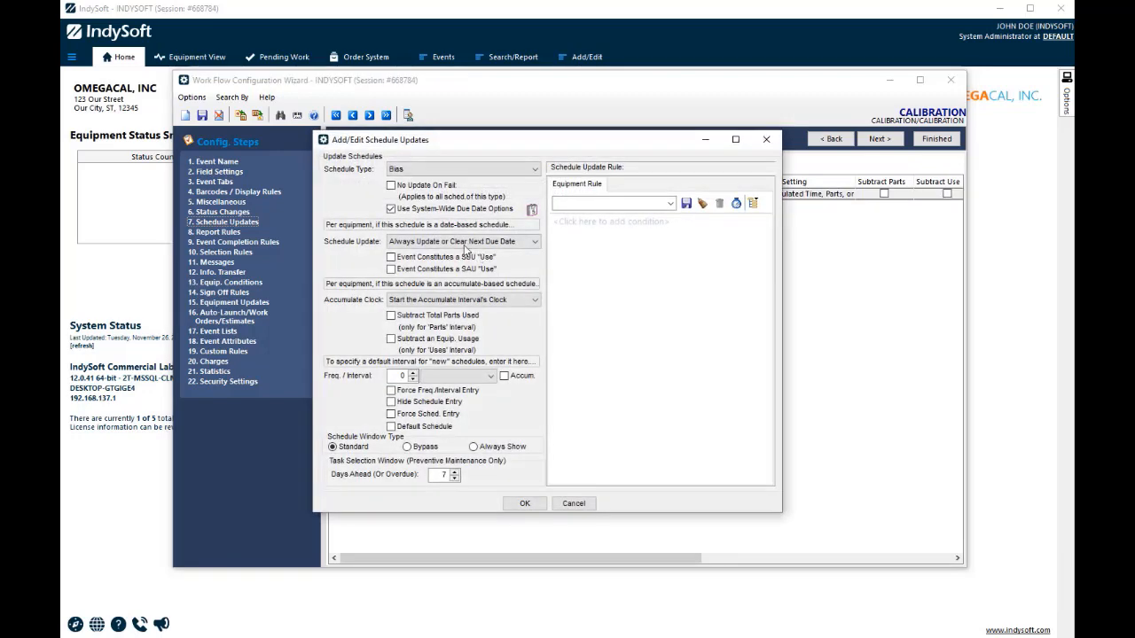
{"action": "left_click", "coordinate": [511, 171]}
{"action": "left_click", "coordinate": [447, 186]}
{"action": "left_click", "coordinate": [535, 243]}
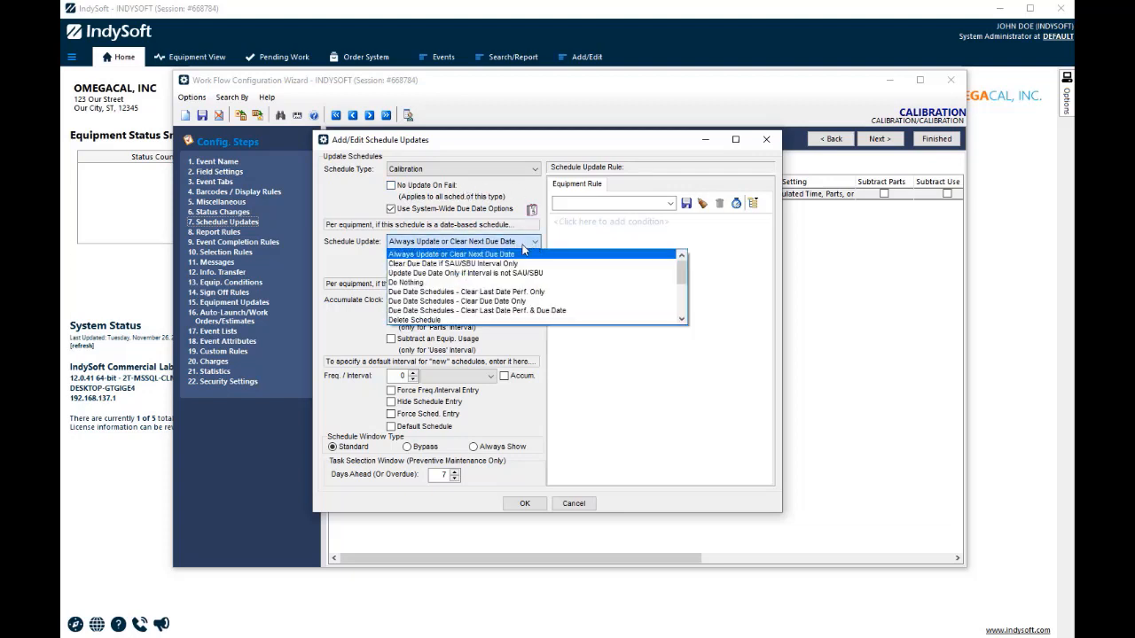
{"action": "left_click", "coordinate": [495, 303]}
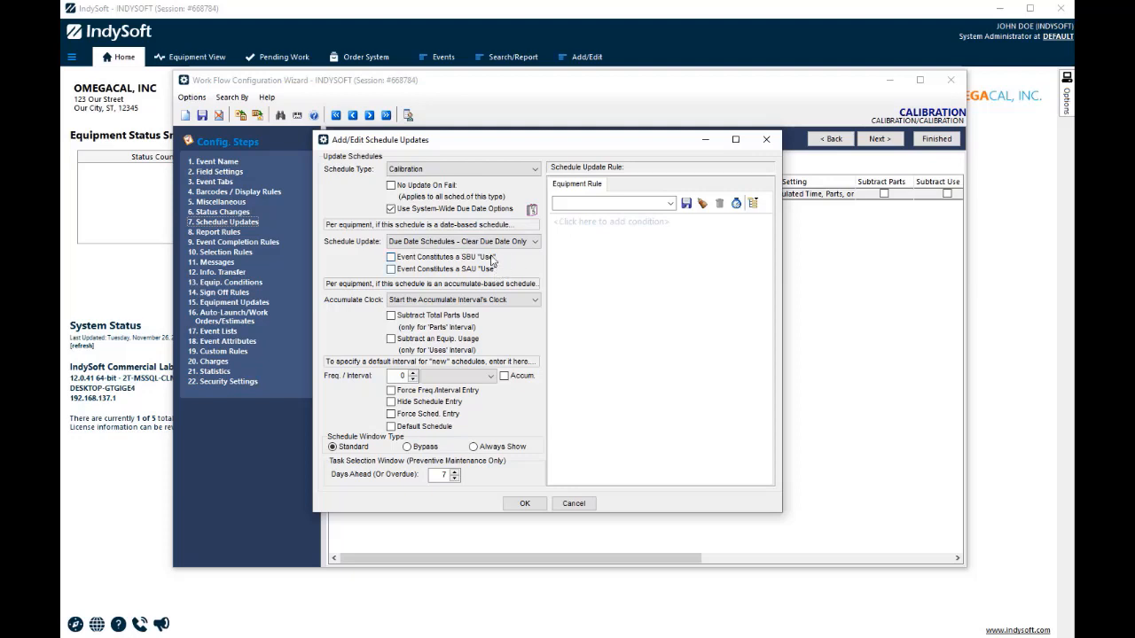
Give the new schedule update the equipment rule "Last Calibration Result is (exactly) Failed" and confirm the entry
{"action": "left_click", "coordinate": [570, 224]}
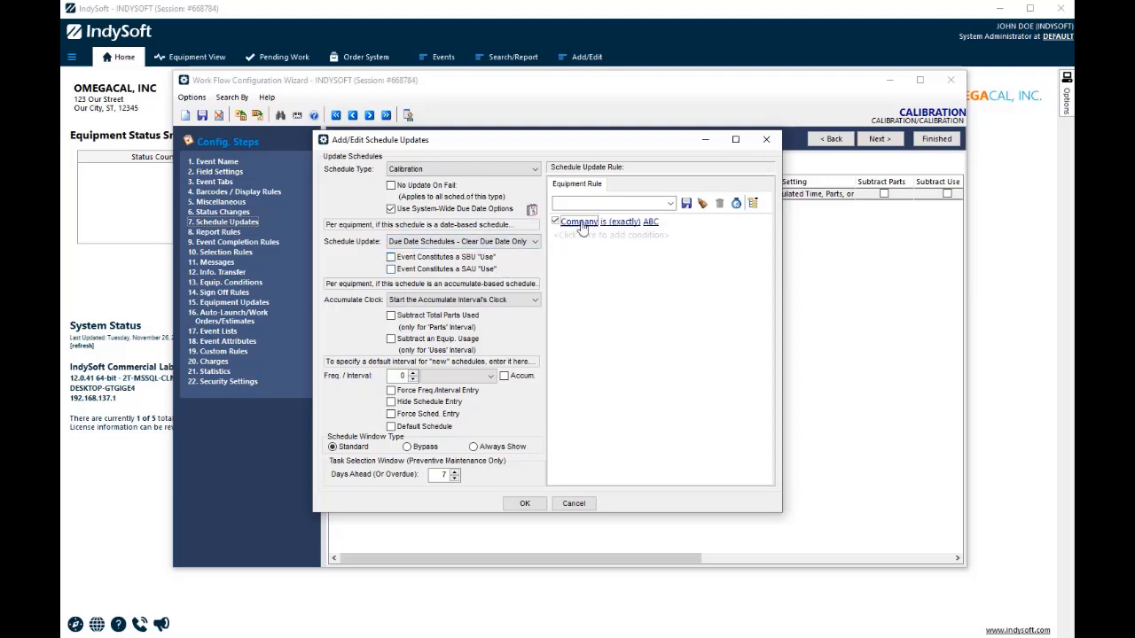
{"action": "left_click", "coordinate": [582, 223]}
{"action": "type", "text": "las"}
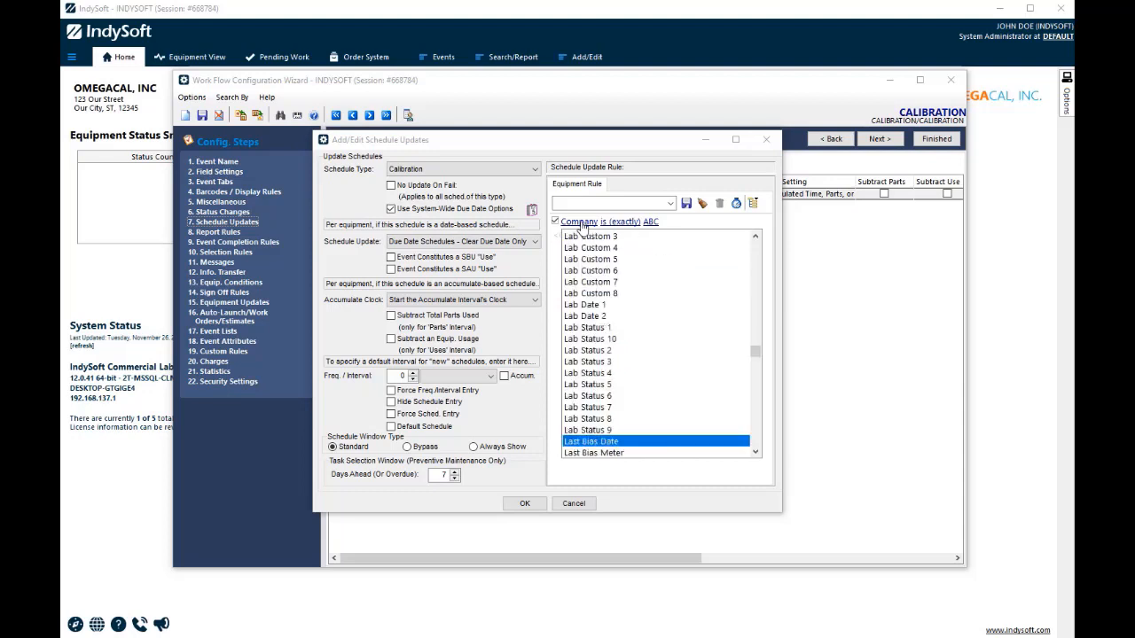
{"action": "scroll", "coordinate": [633, 407], "scroll_direction": "down", "scroll_amount": 2}
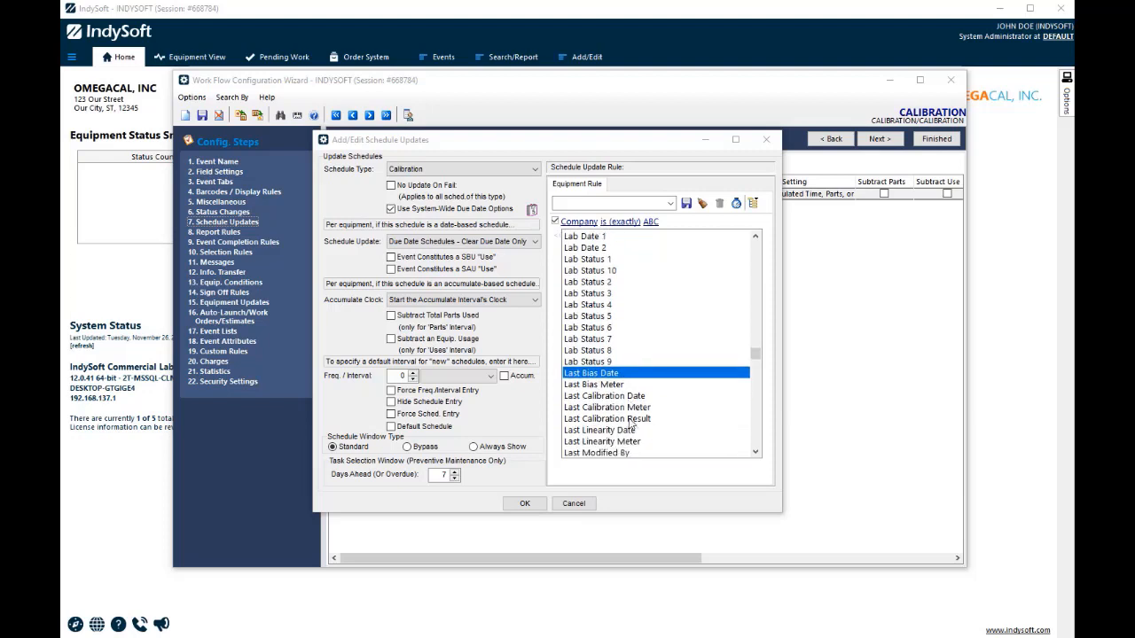
{"action": "left_click", "coordinate": [627, 419]}
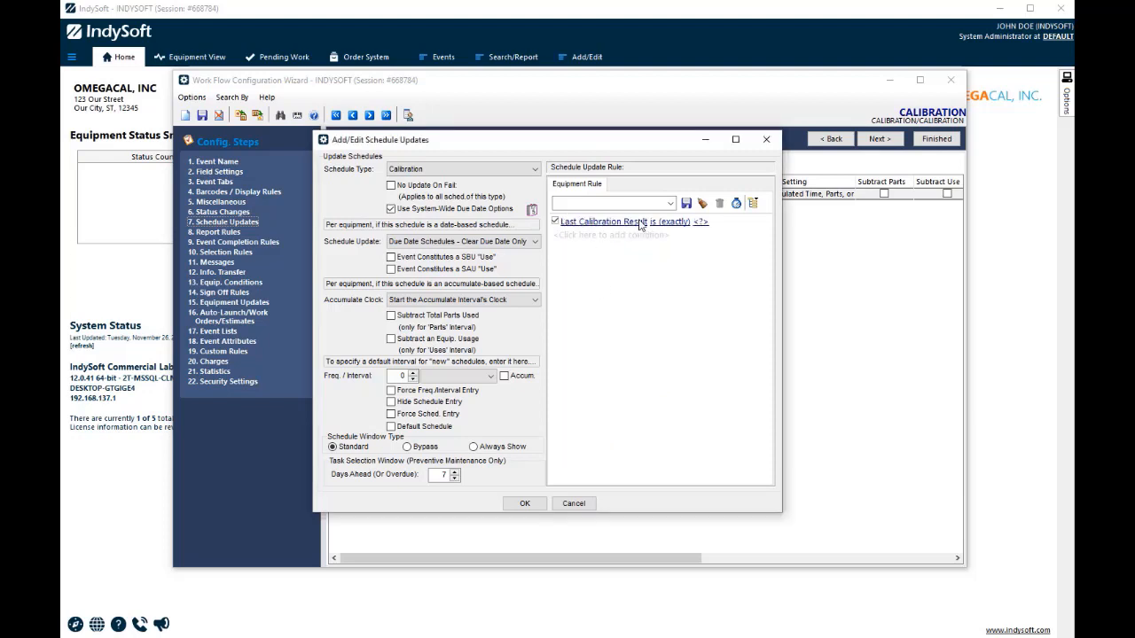
{"action": "left_click", "coordinate": [700, 221]}
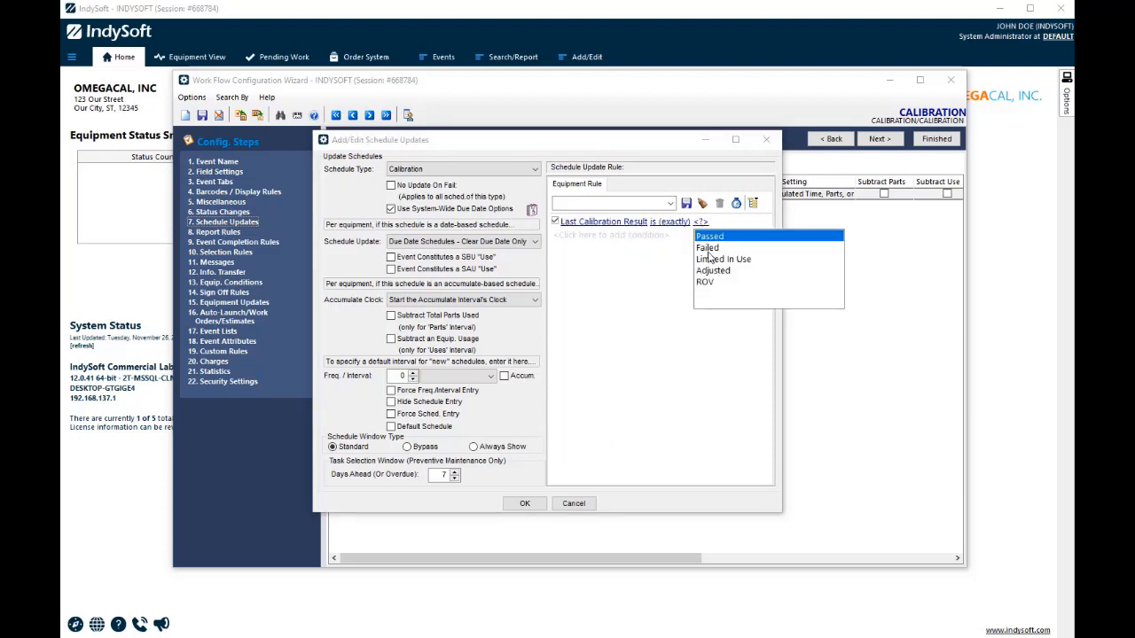
{"action": "left_click", "coordinate": [707, 249]}
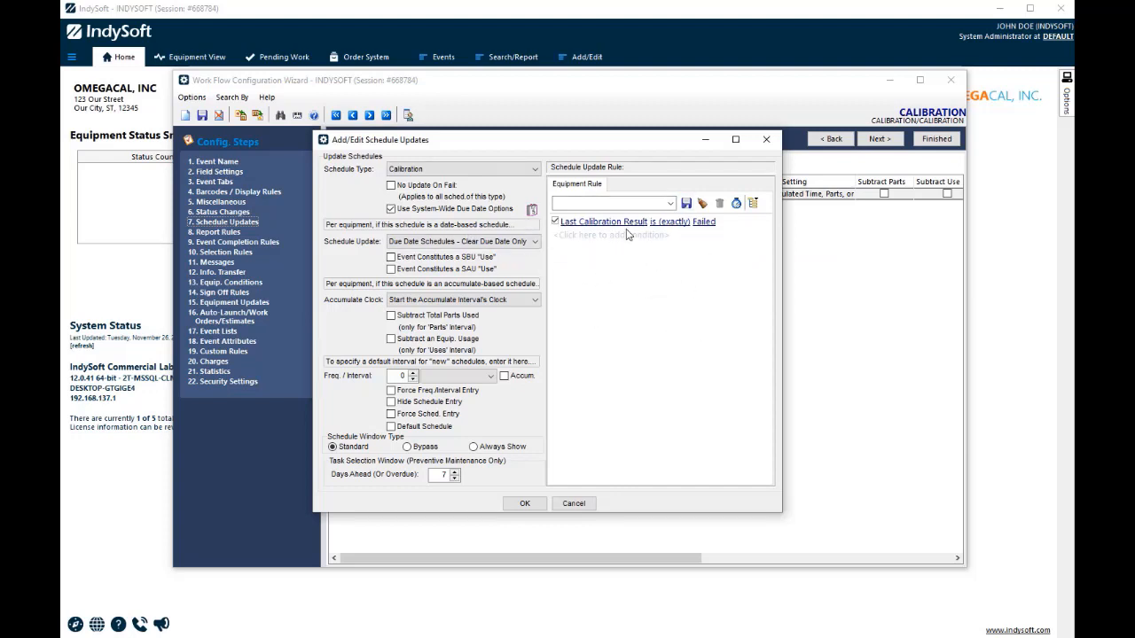
{"action": "left_click", "coordinate": [525, 503]}
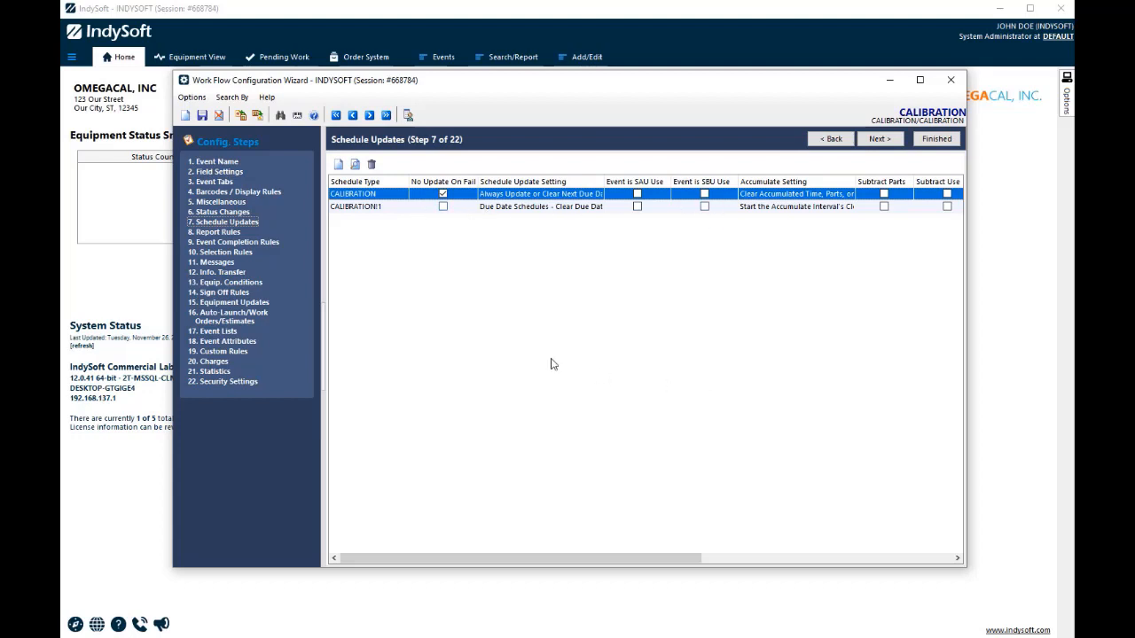
Save the CALIBRATION event configuration and finish the workflow wizard
{"action": "left_click", "coordinate": [202, 116]}
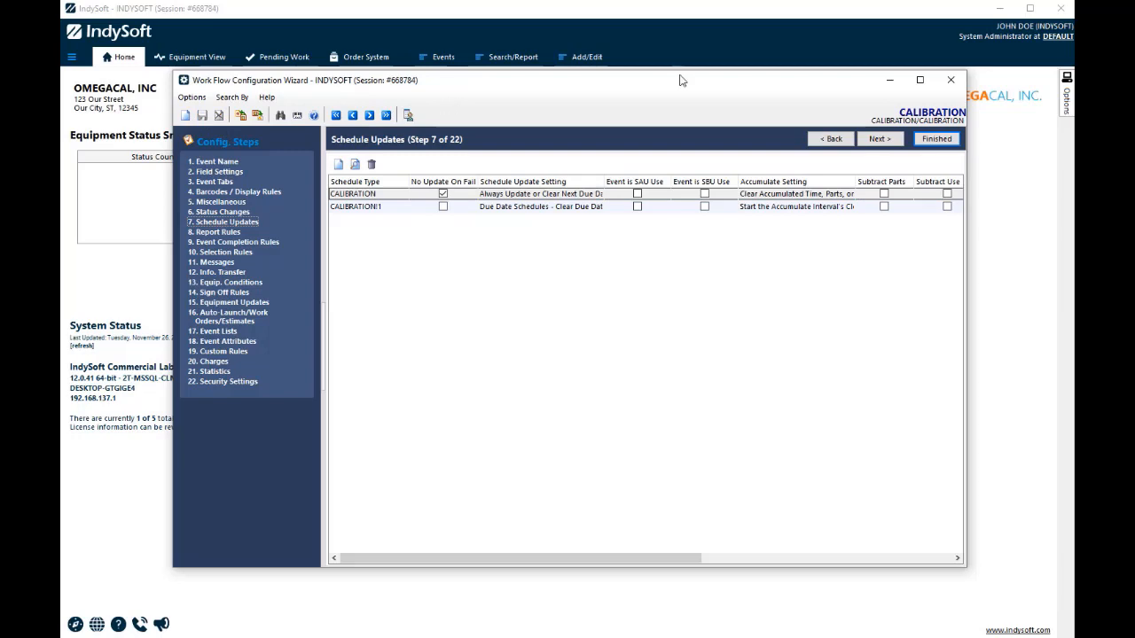
{"action": "left_click", "coordinate": [936, 139]}
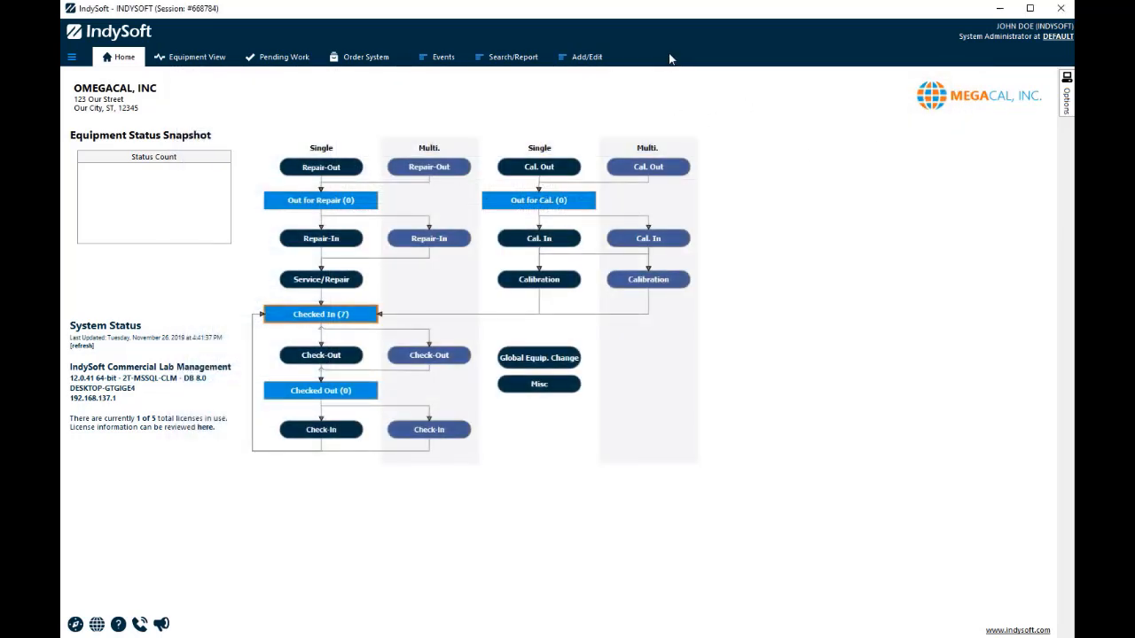
{"action": "right_click", "coordinate": [670, 25]}
{"action": "left_click", "coordinate": [693, 29]}
Start a Calibration event for the equipment record and set its result to FAILED
{"action": "left_click", "coordinate": [197, 58]}
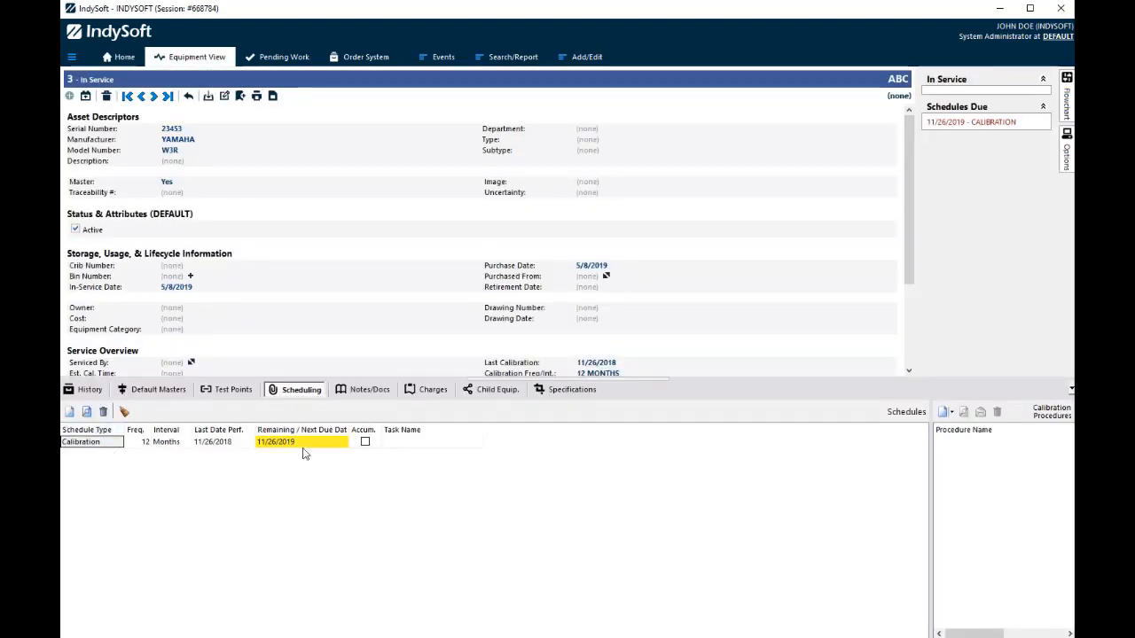
{"action": "left_click", "coordinate": [453, 59]}
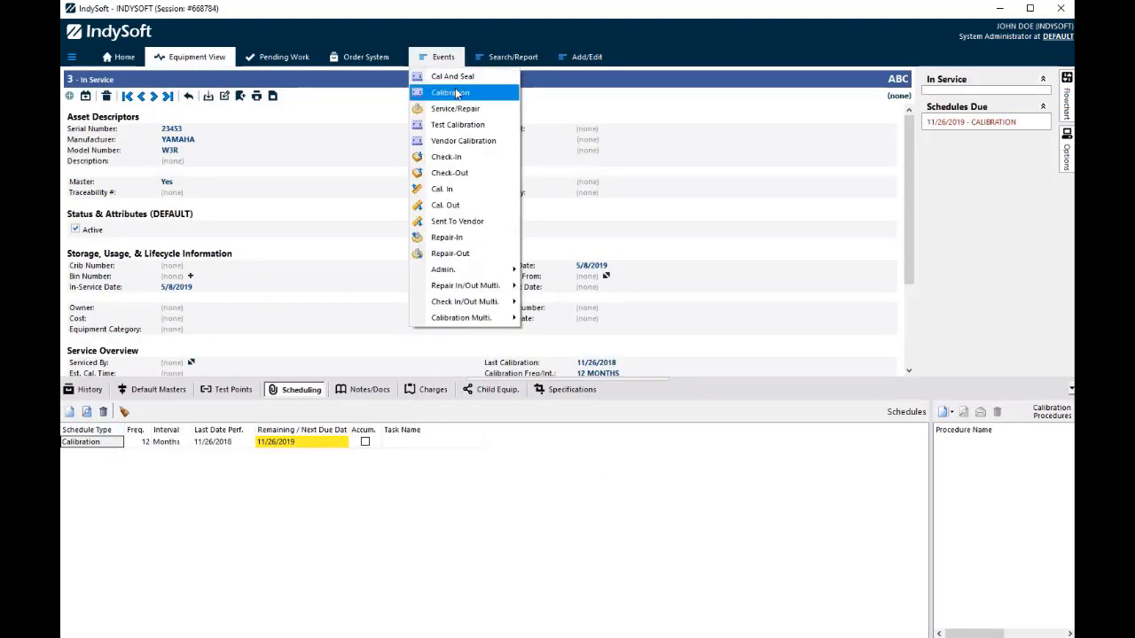
{"action": "left_click", "coordinate": [438, 92]}
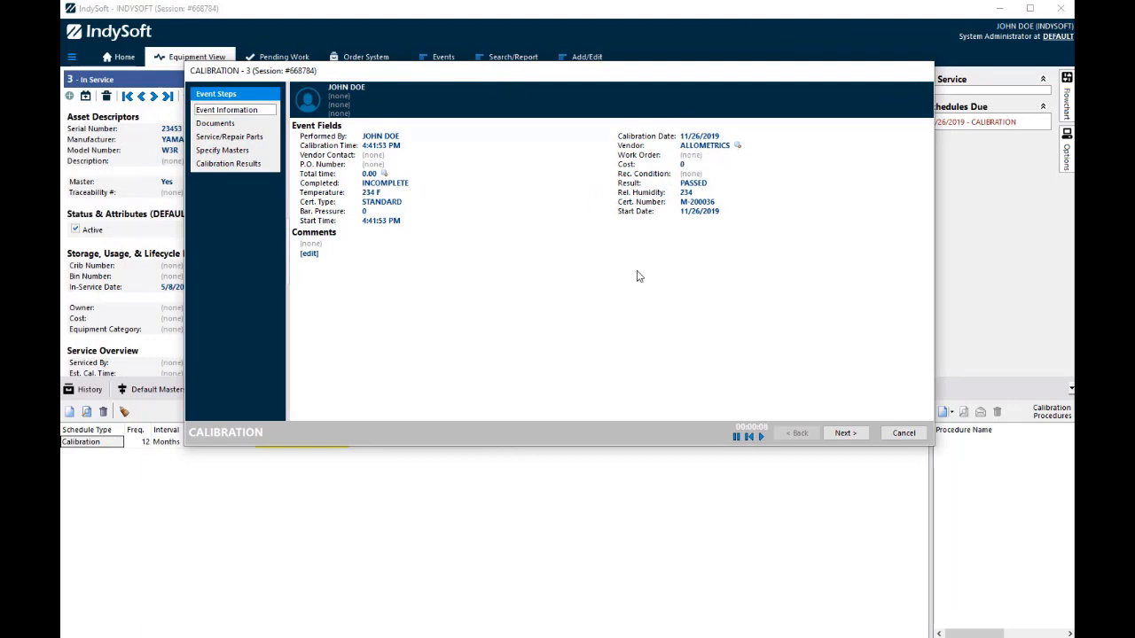
{"action": "left_click", "coordinate": [702, 183]}
{"action": "left_click", "coordinate": [885, 216]}
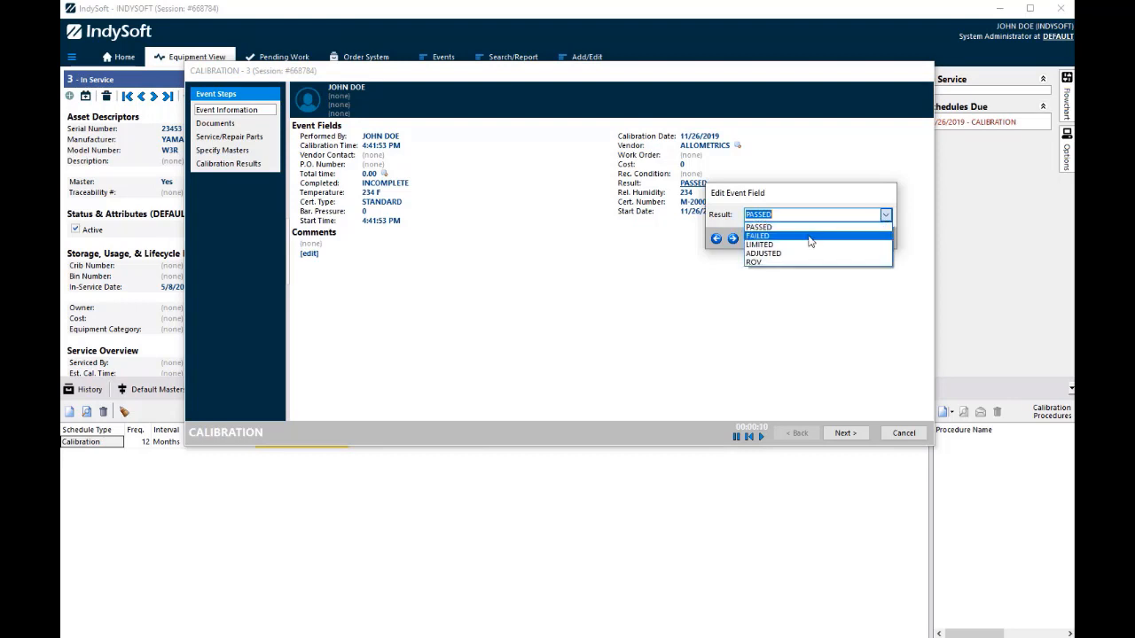
{"action": "left_click", "coordinate": [808, 236]}
{"action": "left_click", "coordinate": [868, 240]}
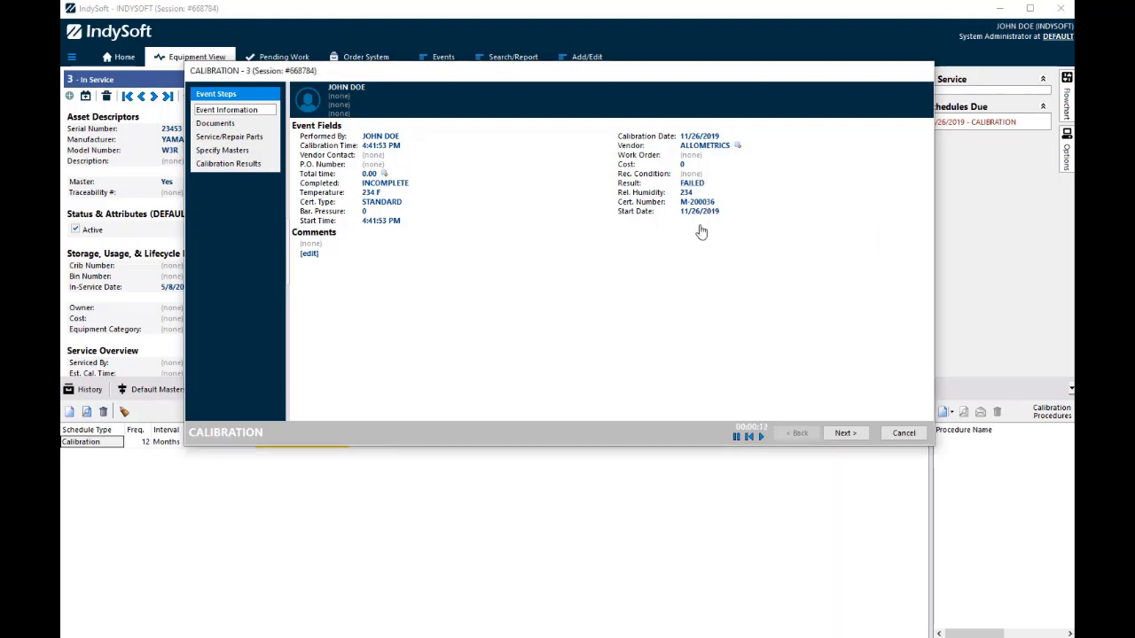
Advance through the remaining calibration event pages without entering readings, finish the event and mark it as complete
{"action": "left_click", "coordinate": [853, 434]}
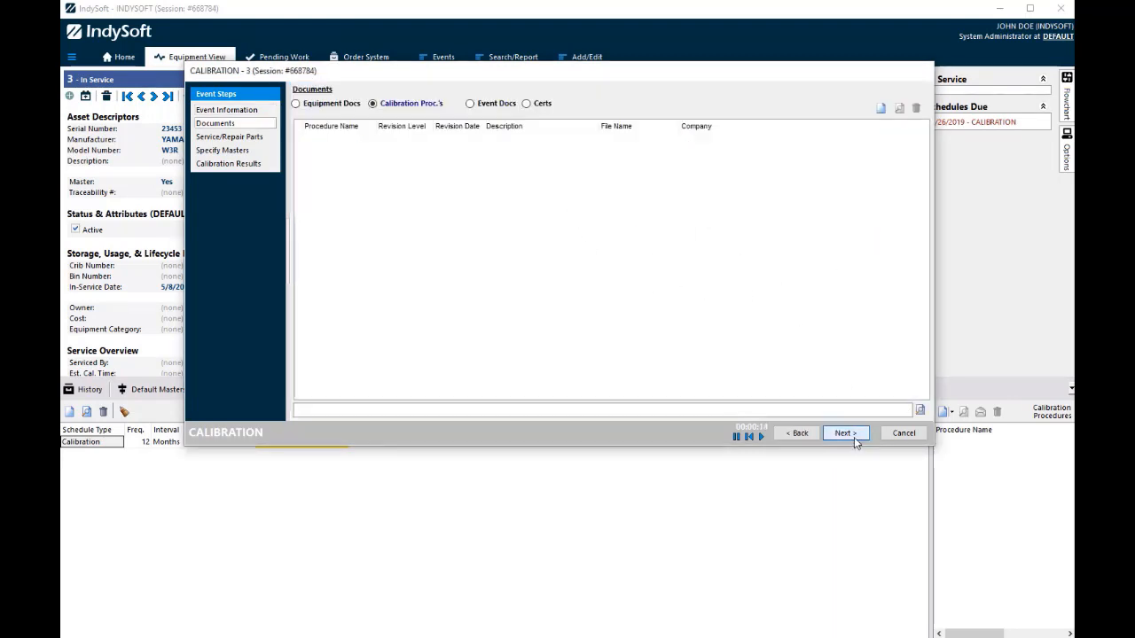
{"action": "left_click", "coordinate": [854, 436]}
{"action": "left_click", "coordinate": [856, 437]}
{"action": "left_click", "coordinate": [857, 438]}
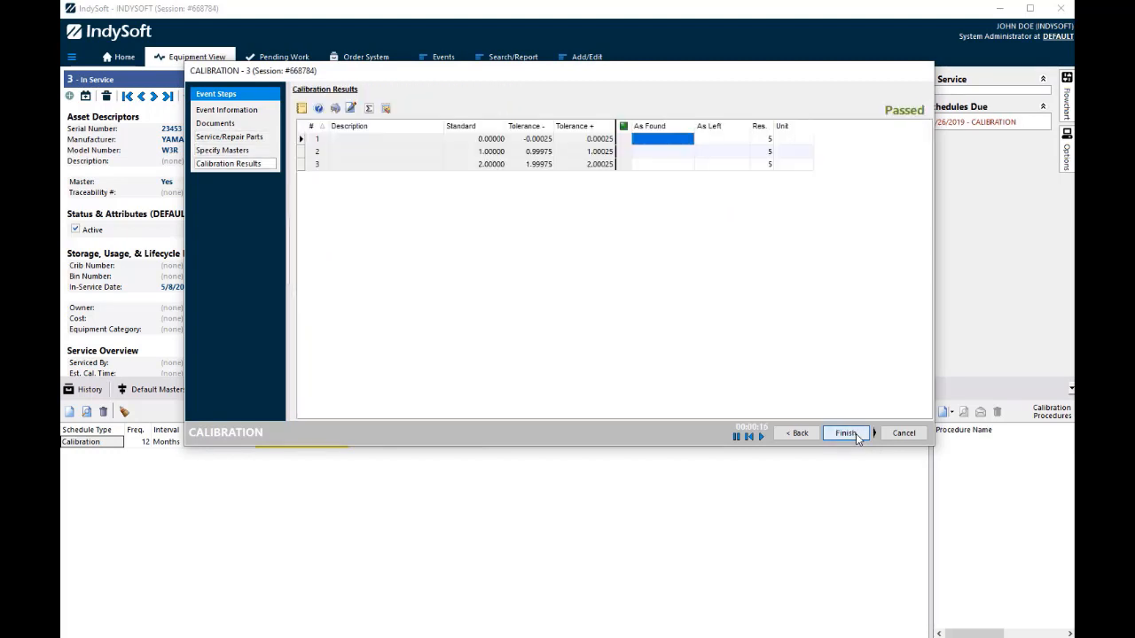
{"action": "left_click", "coordinate": [845, 434]}
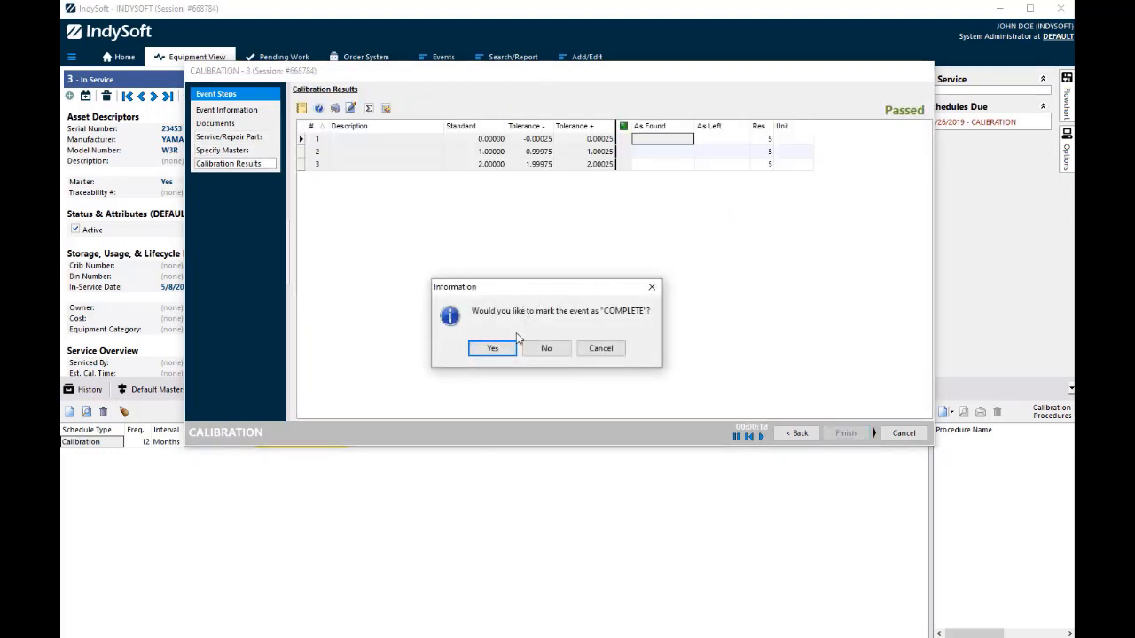
{"action": "left_click", "coordinate": [493, 348]}
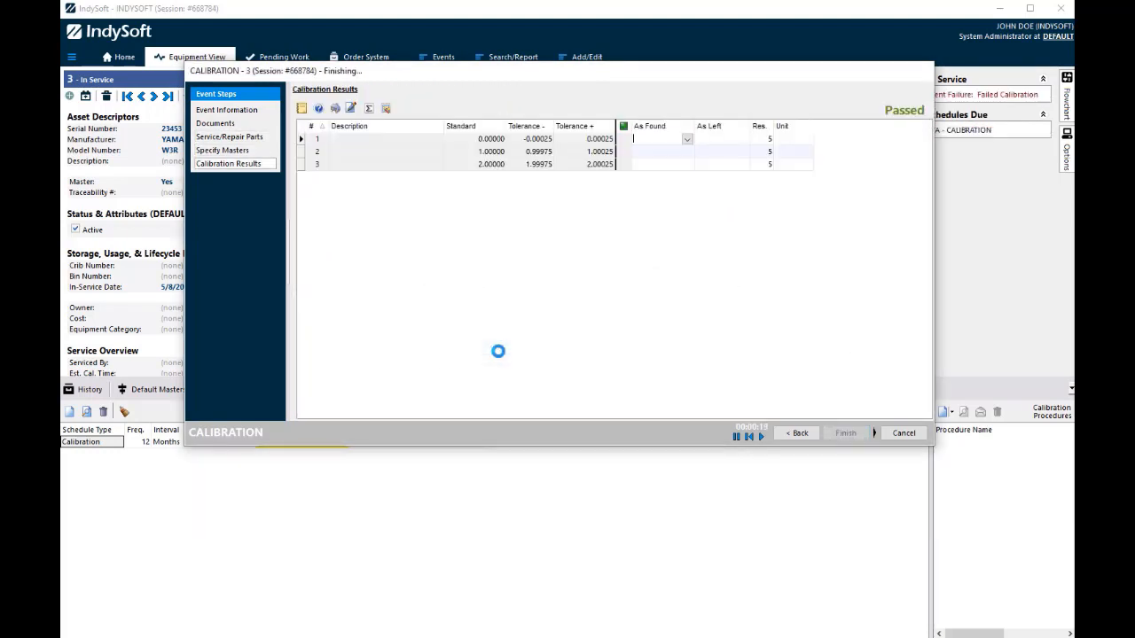